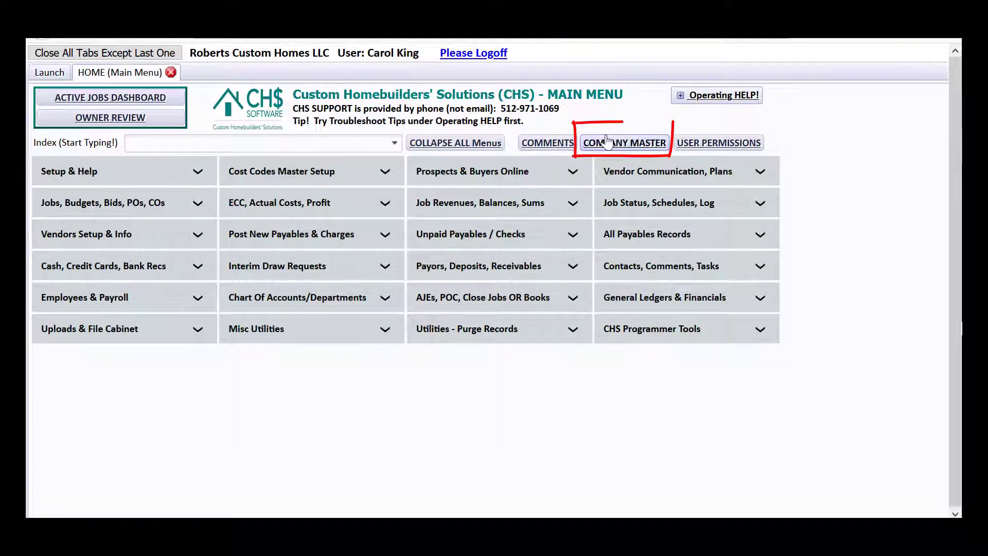
Review the current period dates and out-of-period entry setting in the Company Master setup and close it.
click(624, 143)
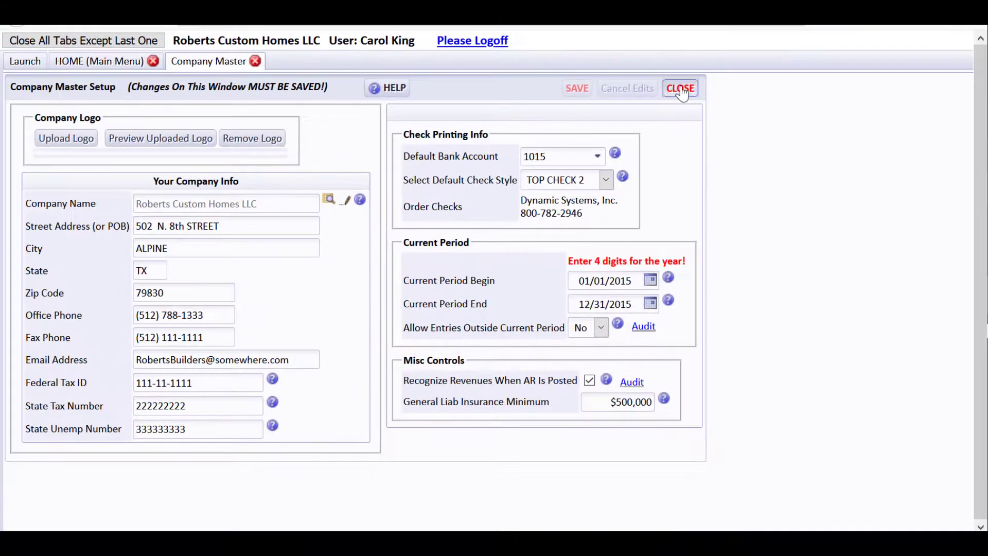
click(680, 89)
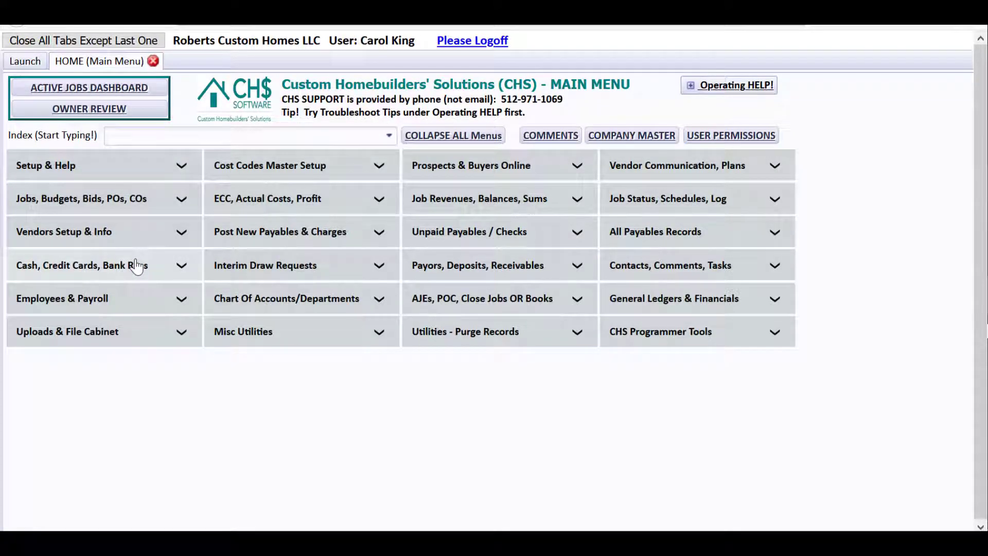
Review the uncleared items of cash account 1025 Cash-WTNB-Construction through statement date 12/31/2015 and close the ledger.
click(101, 266)
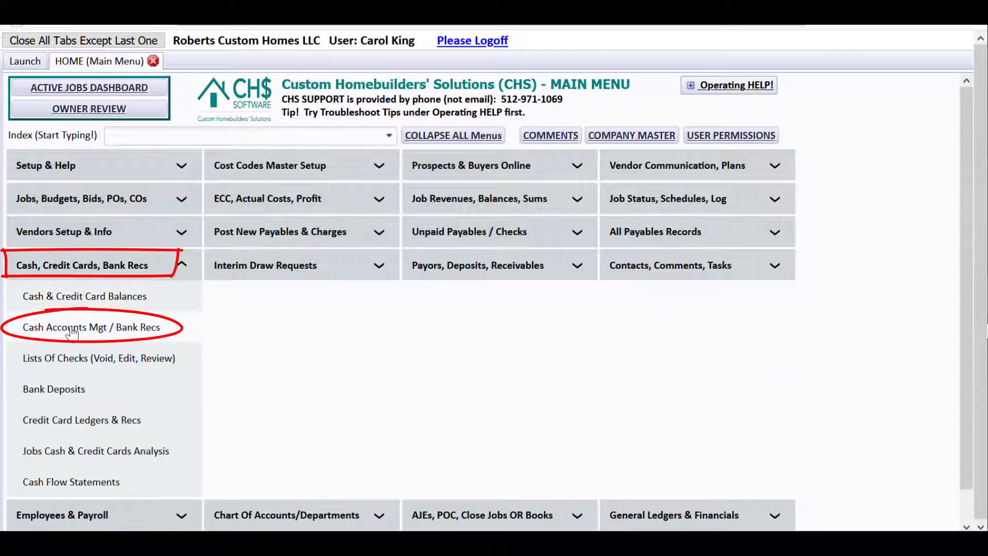
click(128, 328)
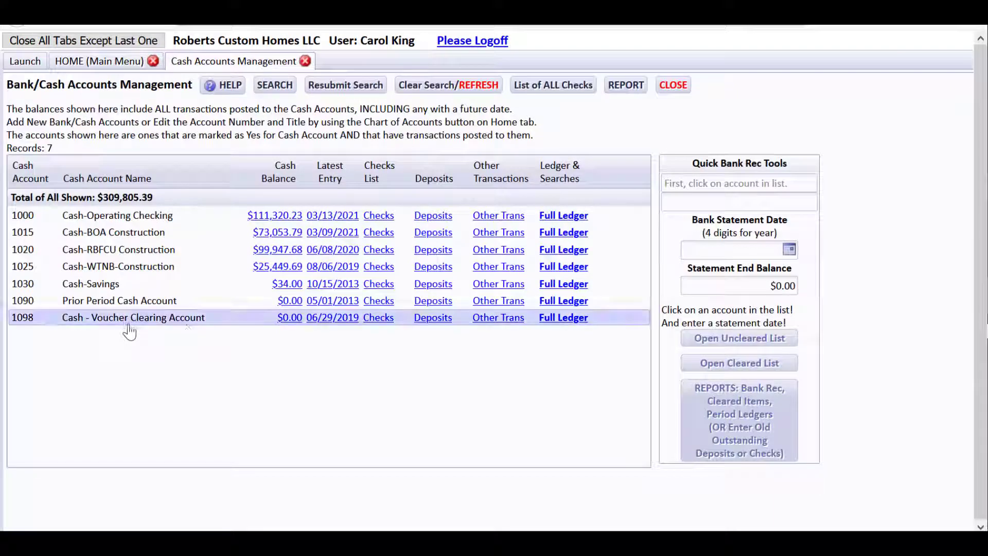
click(711, 249)
text(12/31/2015)
key(Tab)
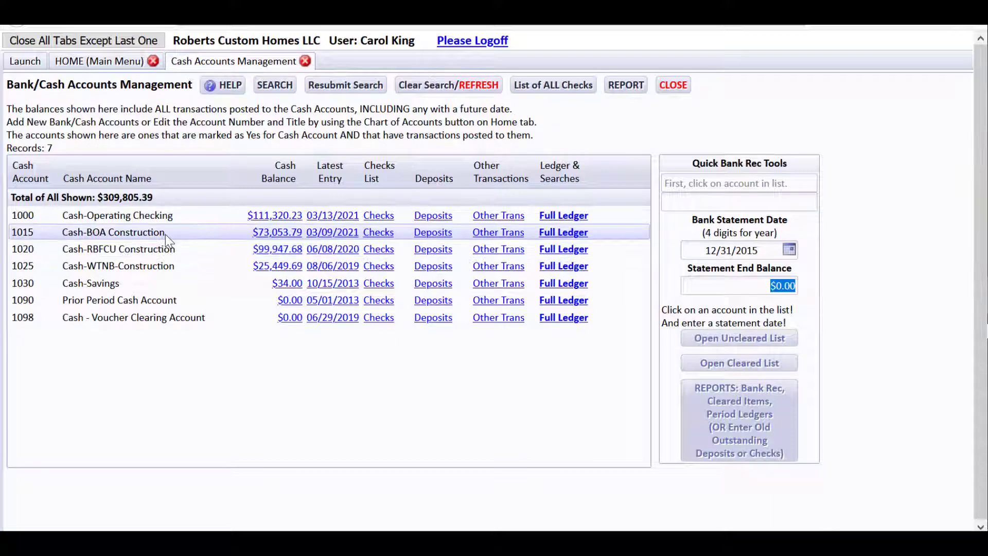
click(180, 265)
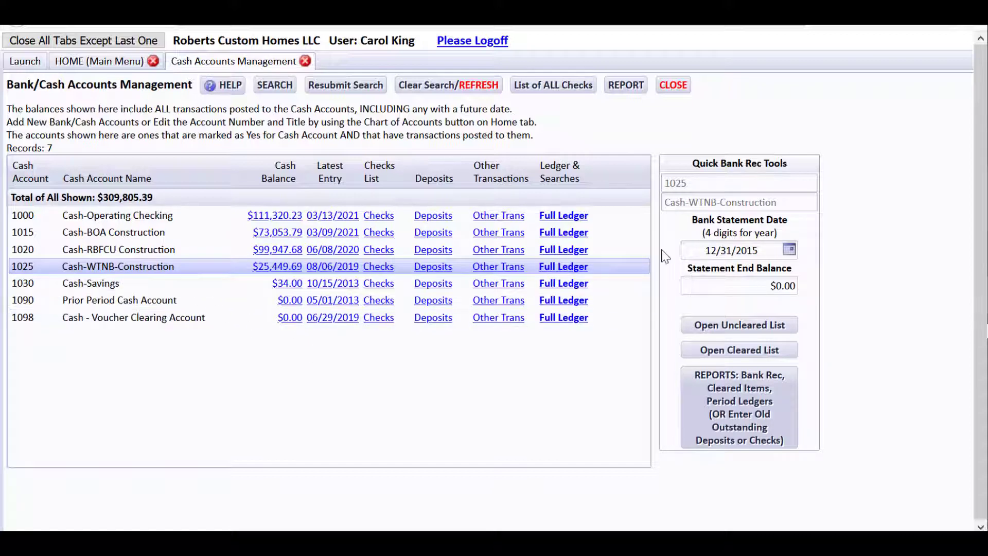
click(741, 325)
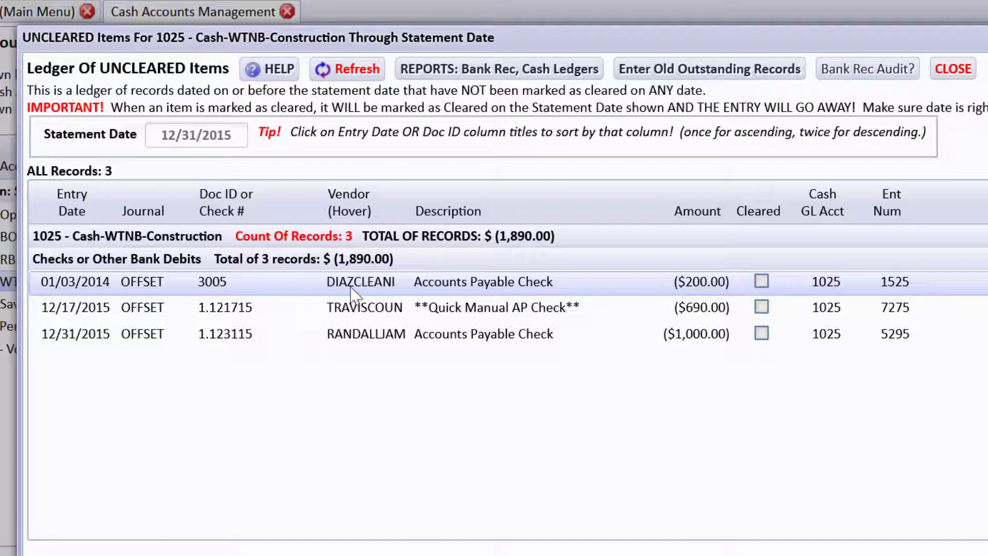
mouse_move(351, 288)
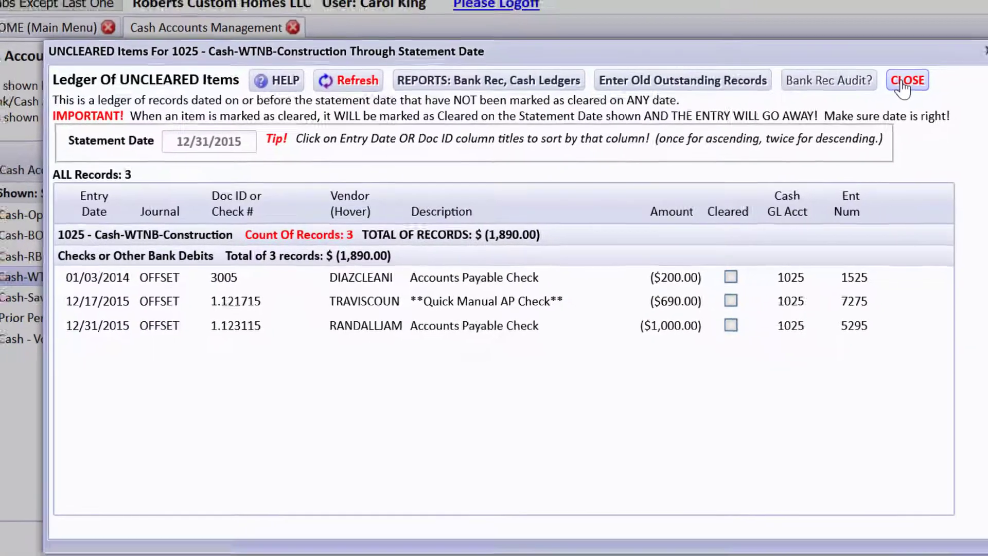
click(904, 83)
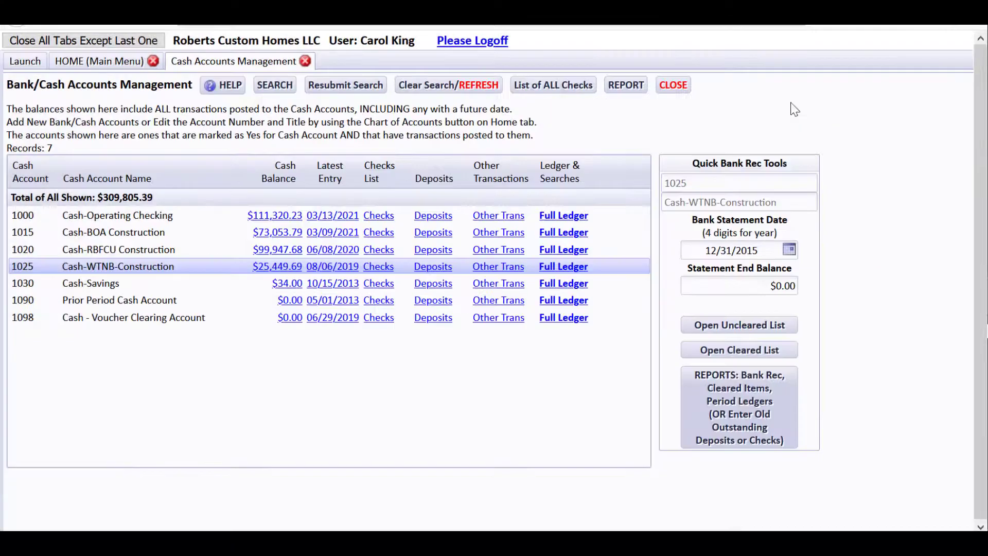
Open the Lists Of Checks filters and set the paid dates from 01/03/2014 to 01/03/2014.
click(122, 64)
click(121, 357)
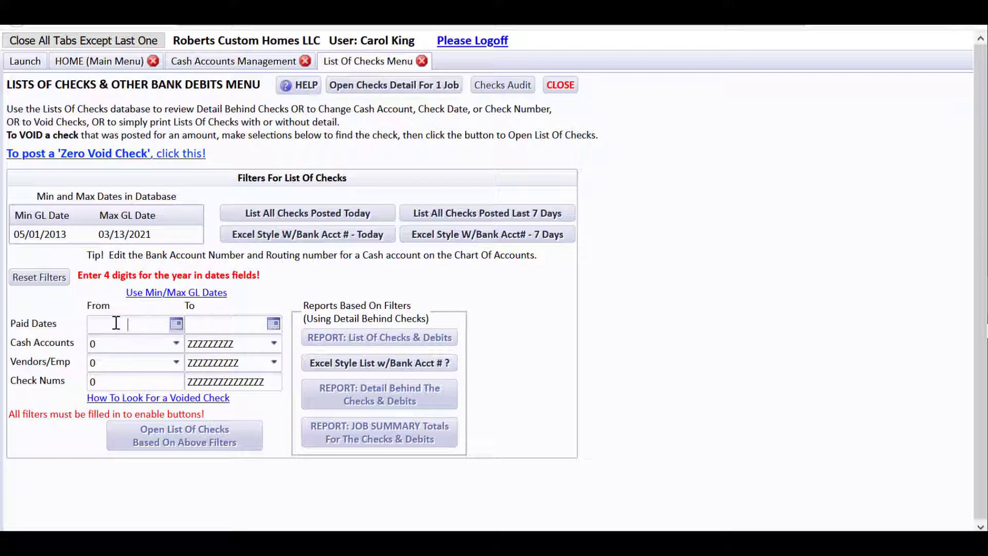
text(01/03/21)
key(BackSpace)
text(014)
key(Tab)
text(3/2014)
key(Tab)
Limit the check filters to vendor DIAZCLEANI and open the list of checks based on them.
key(Tab)
text(dia)
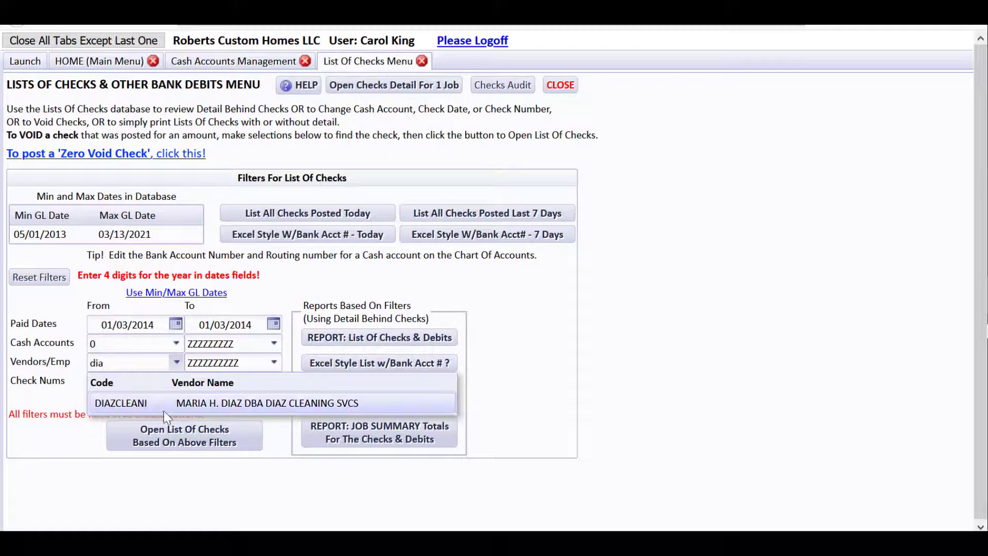
click(201, 405)
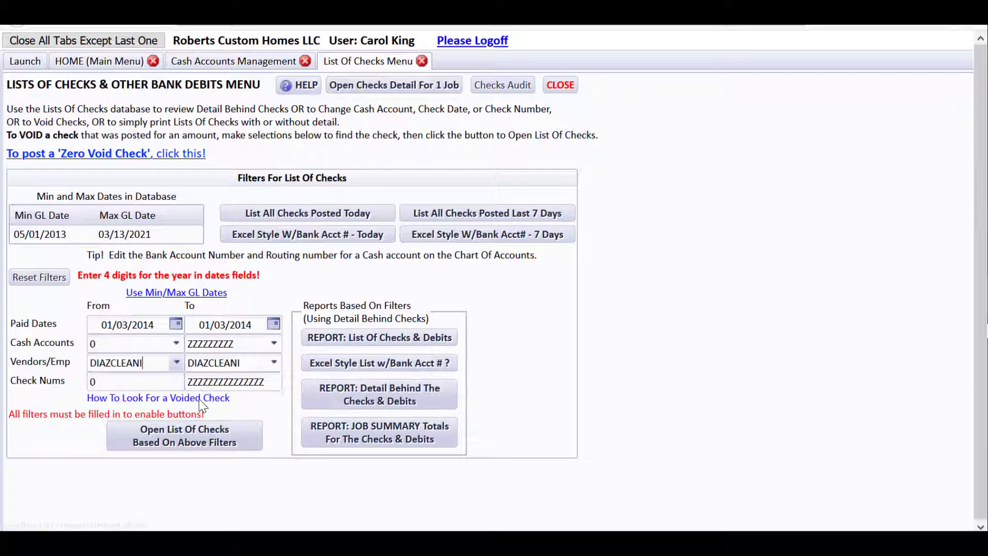
click(182, 441)
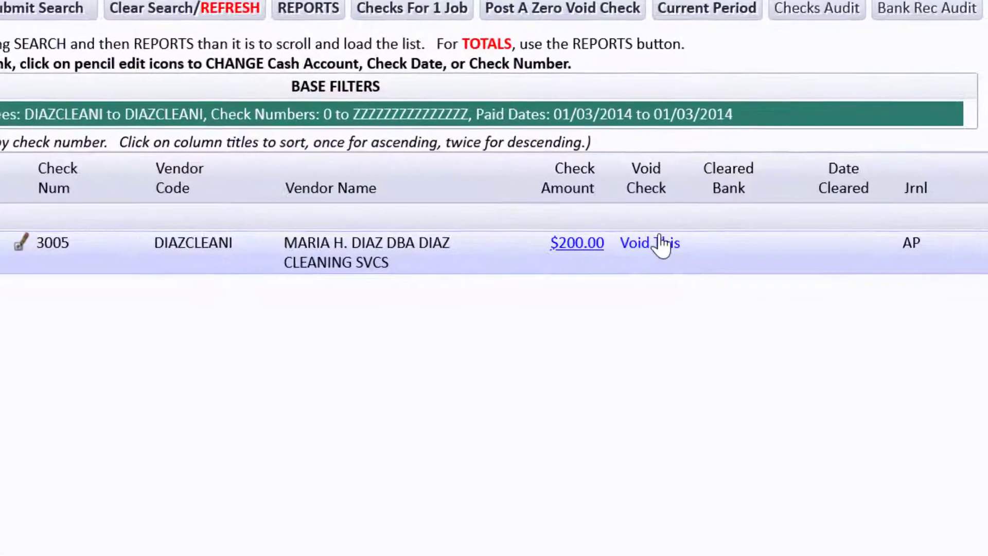
Try to void check 3005 and close the accounting period alert.
click(687, 245)
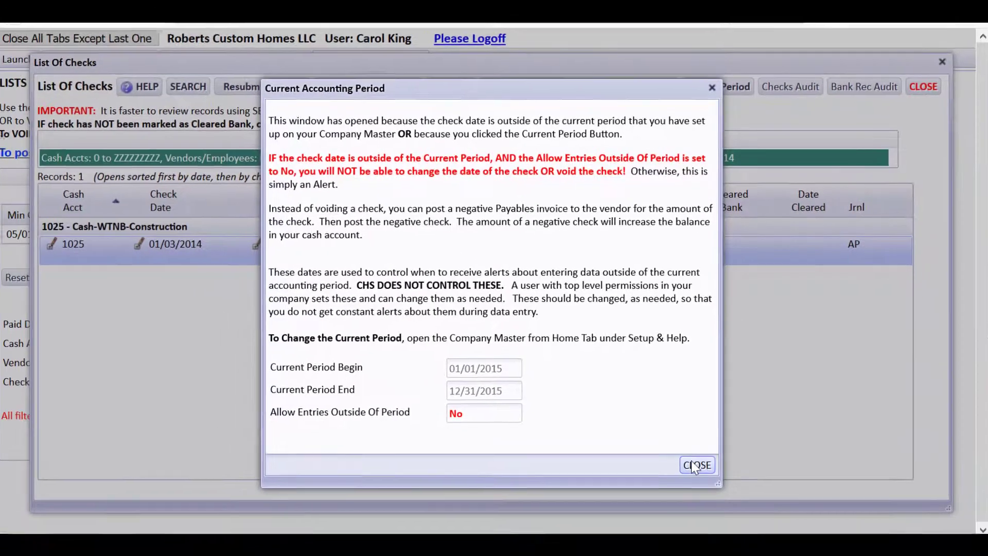
click(668, 555)
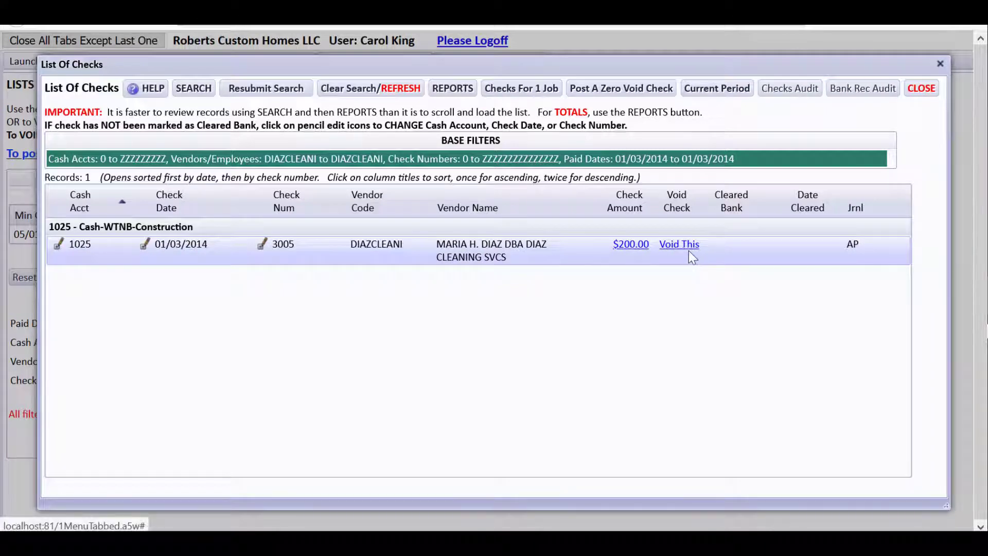
Open the vendor ledger behind check 3005 and export it to PDF, opening the file with Adobe Acrobat DC.
click(632, 245)
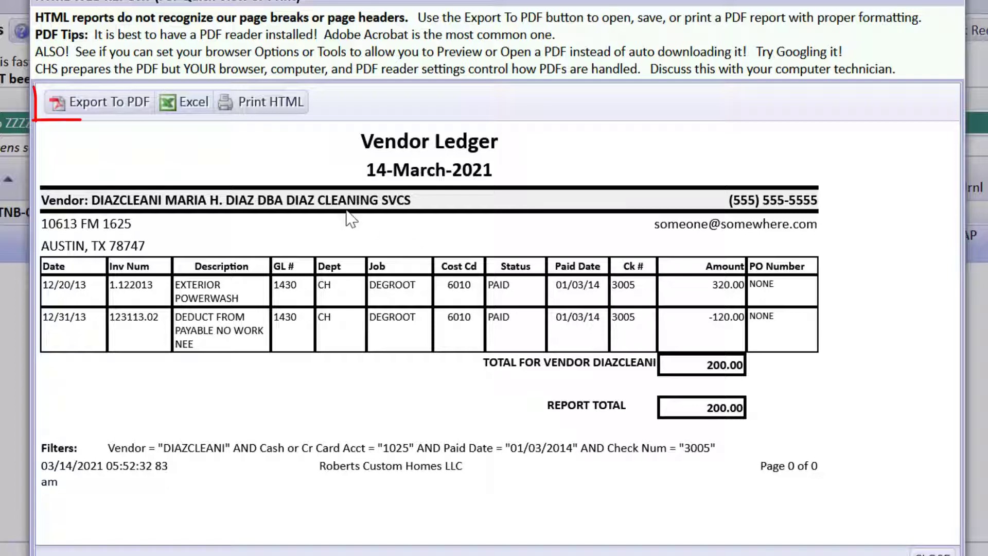
click(115, 106)
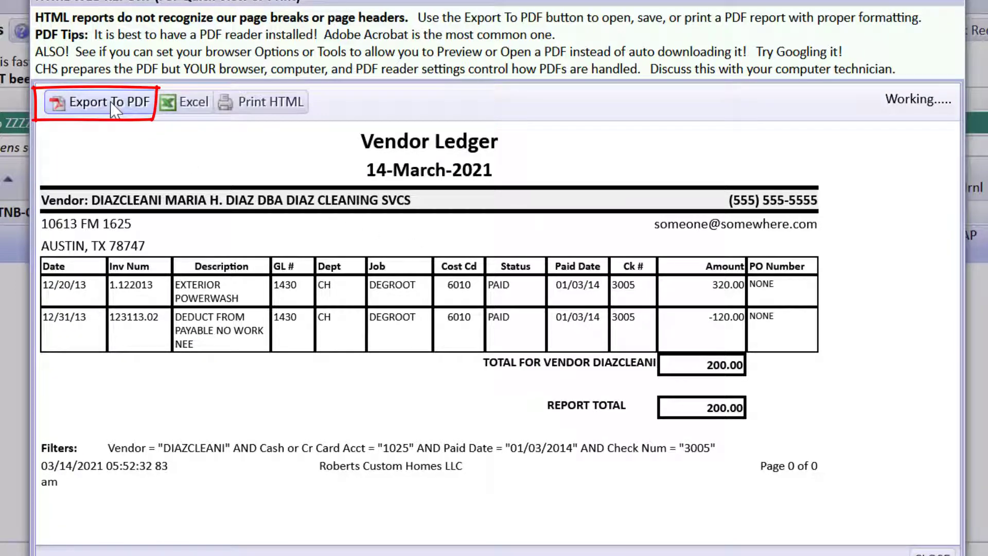
click(306, 266)
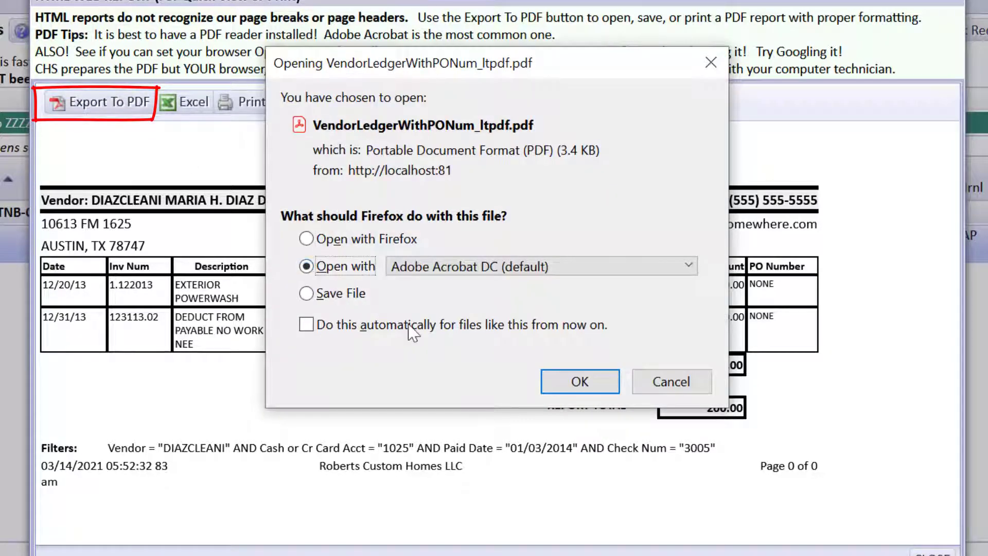
click(551, 388)
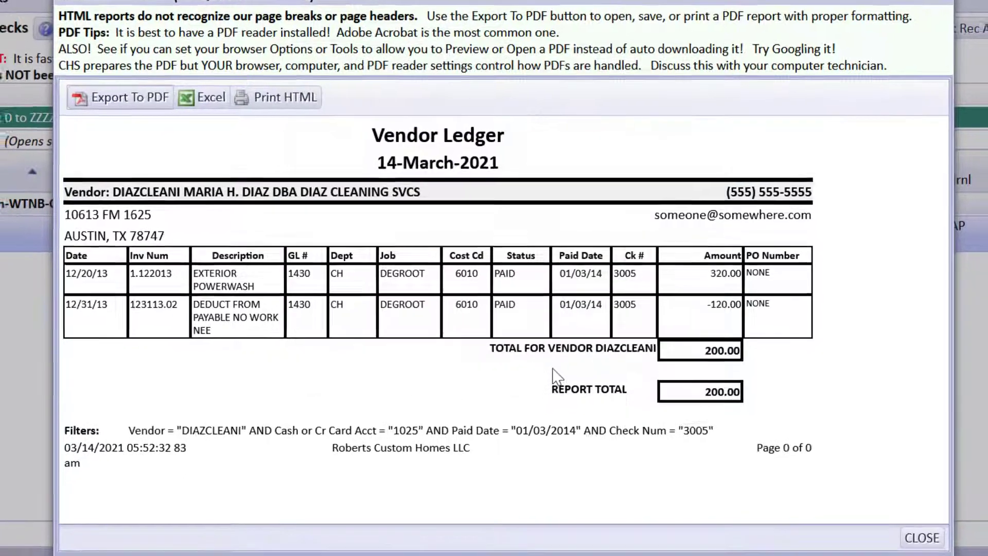
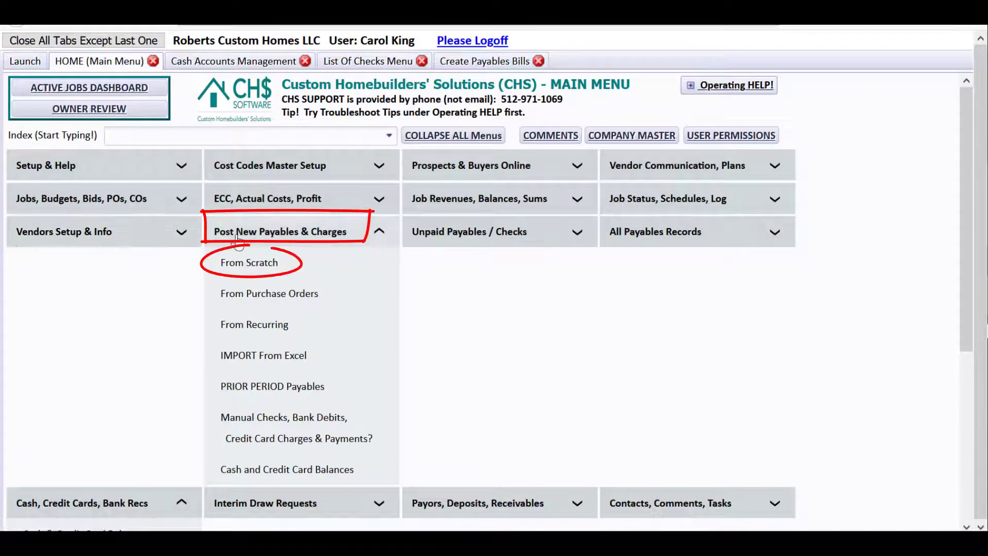
Start a job-related payables bill from scratch for vendor DIAZCLEANI and assign it to job DEGROOT.
click(250, 264)
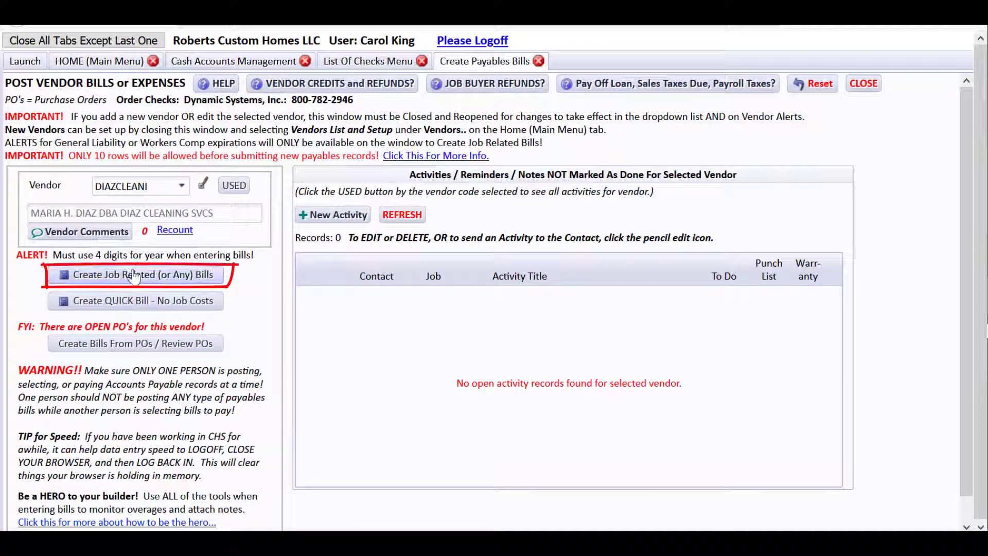
click(169, 276)
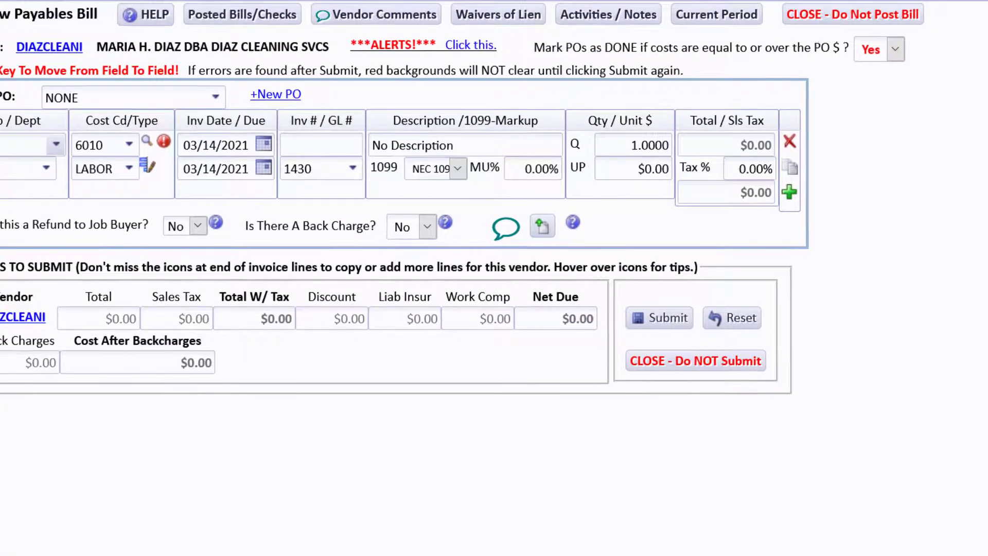
text(DEG)
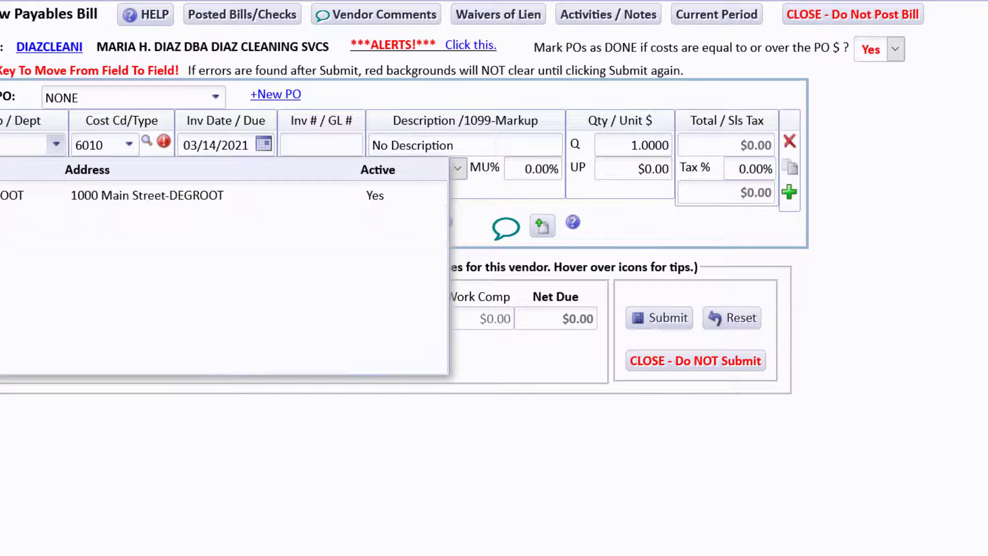
click(133, 196)
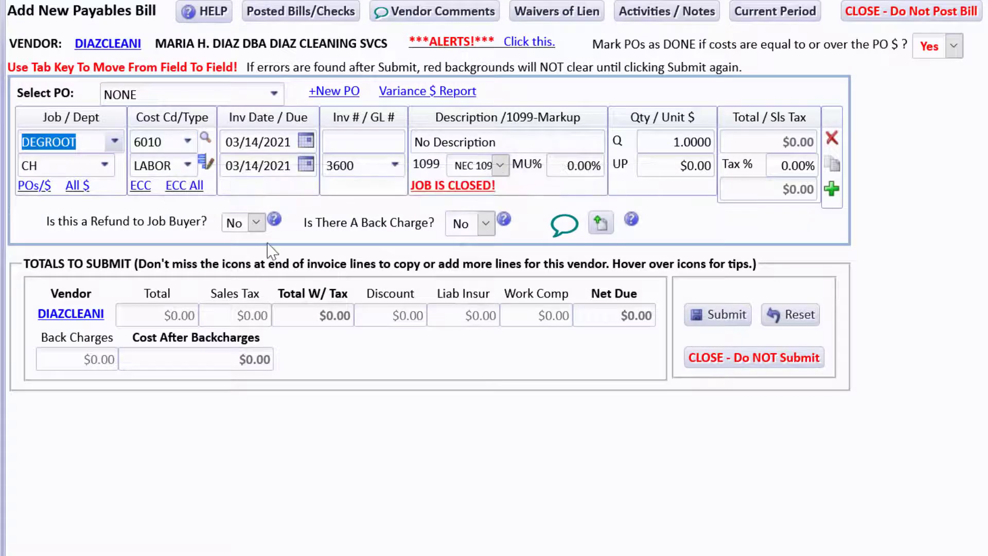
Read the closed-job notice on the bill line and check account 3600 in the GL account list.
mouse_move(441, 194)
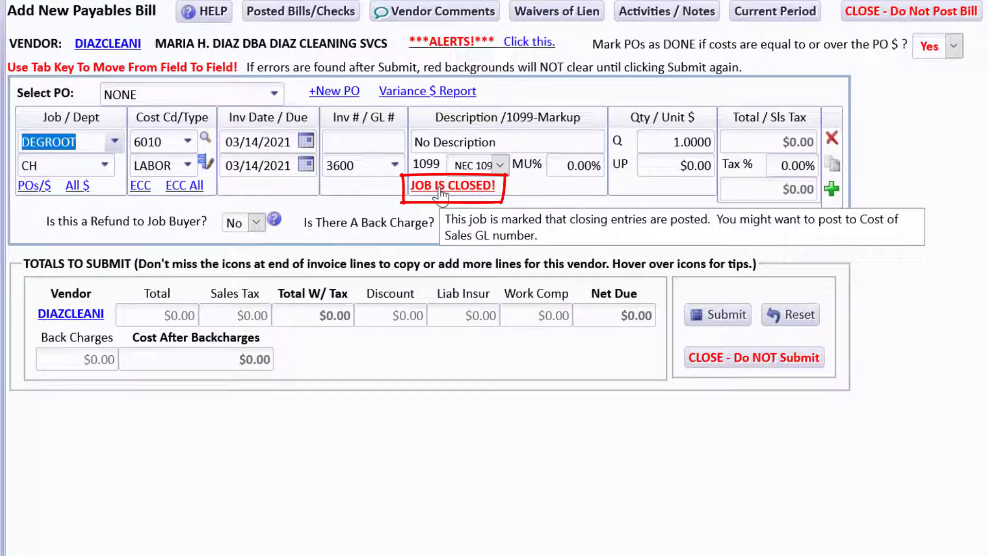
click(441, 194)
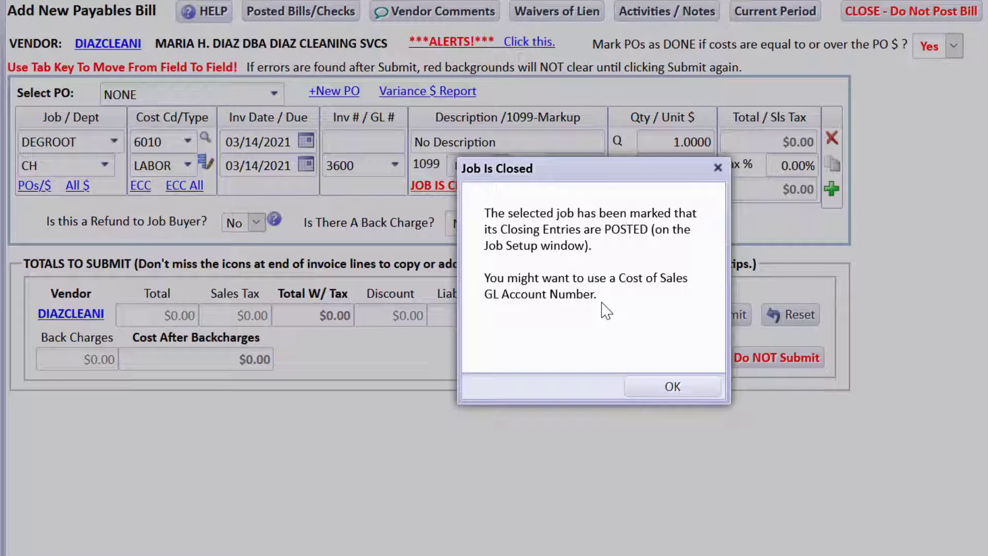
click(674, 387)
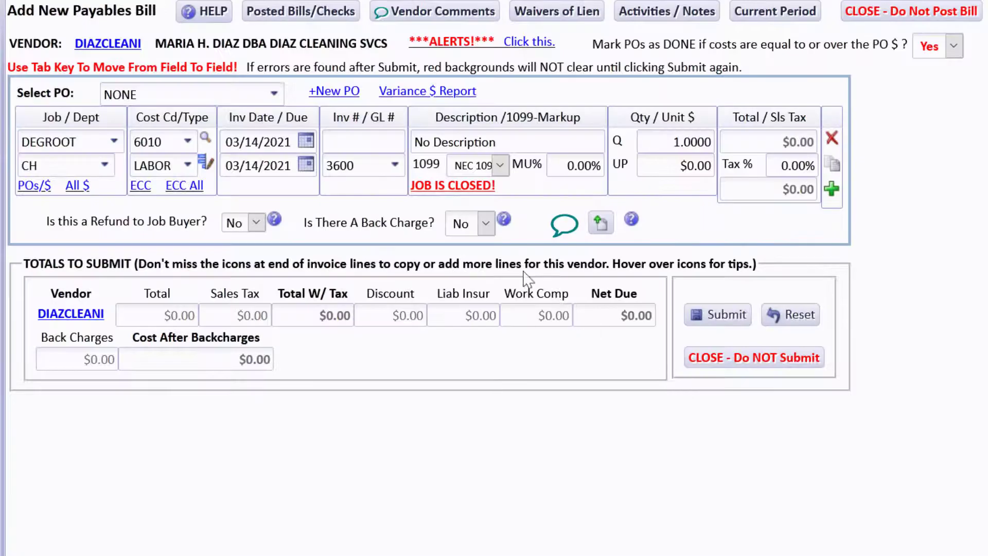
click(395, 165)
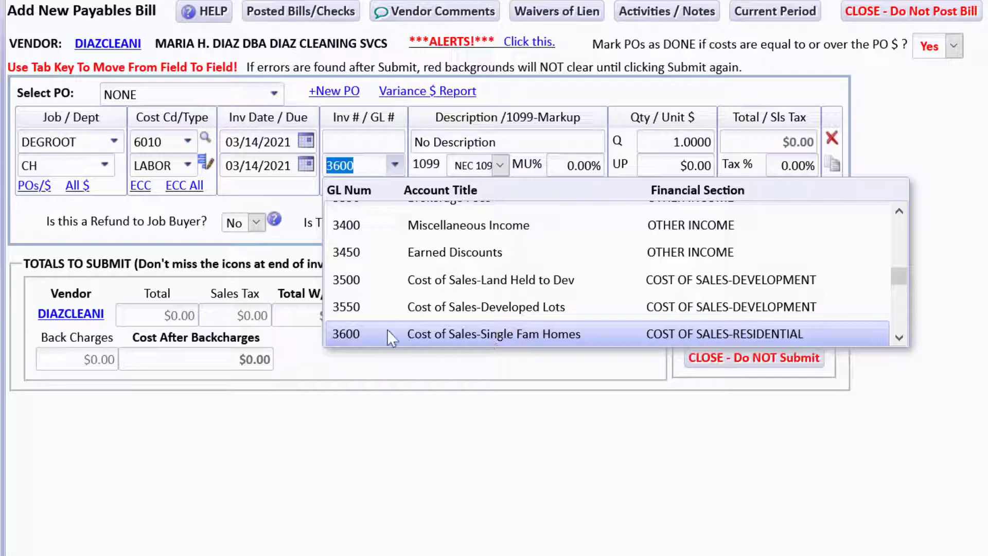
click(907, 156)
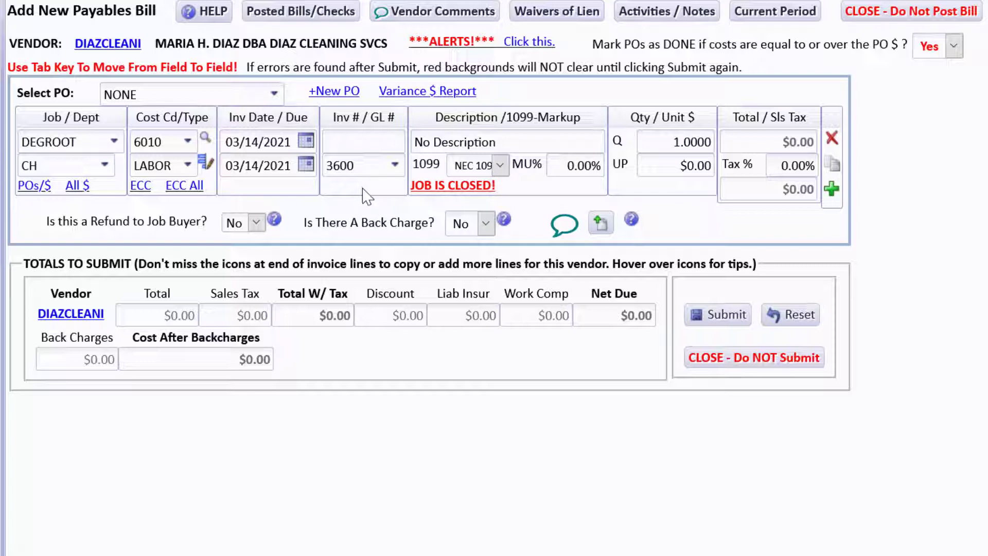
Enter "Reverse 3005" as the invoice number of the new bill.
click(332, 136)
text(Fvr)
text(s )
text(3005)
drag(351, 141, 296, 148)
text(Reverse)
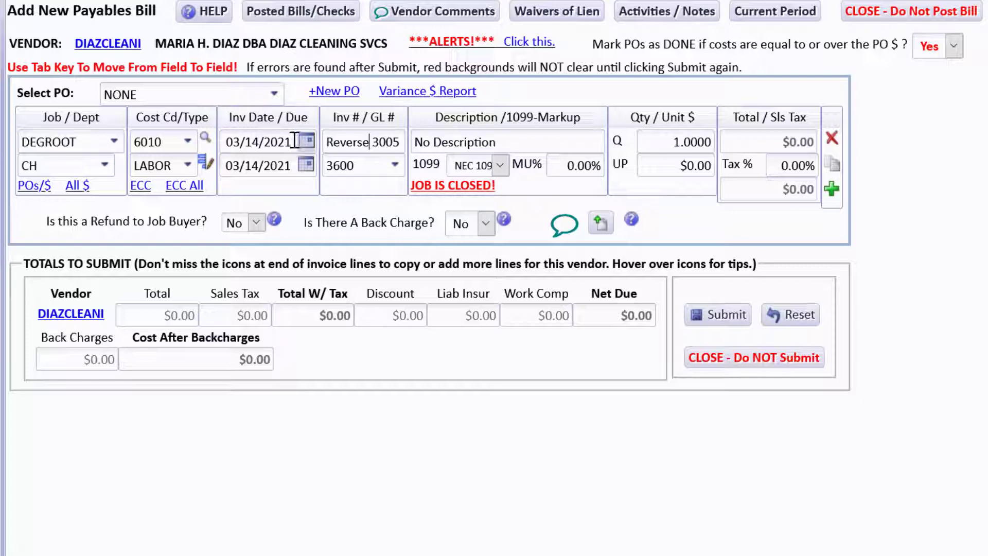
Set the bill's invoice date to 12/31/2015 and accept the old date so the due date is recalculated.
click(294, 140)
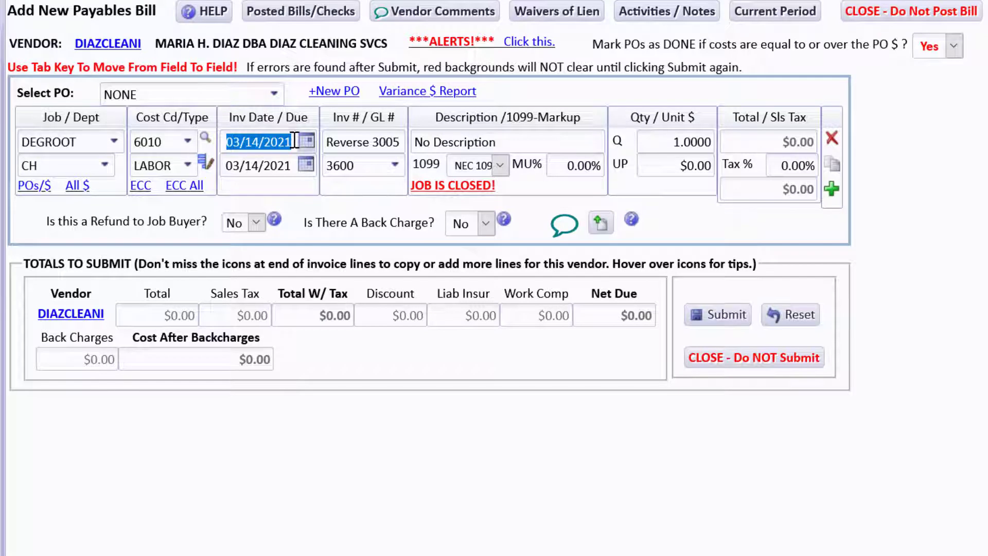
text(12/3)
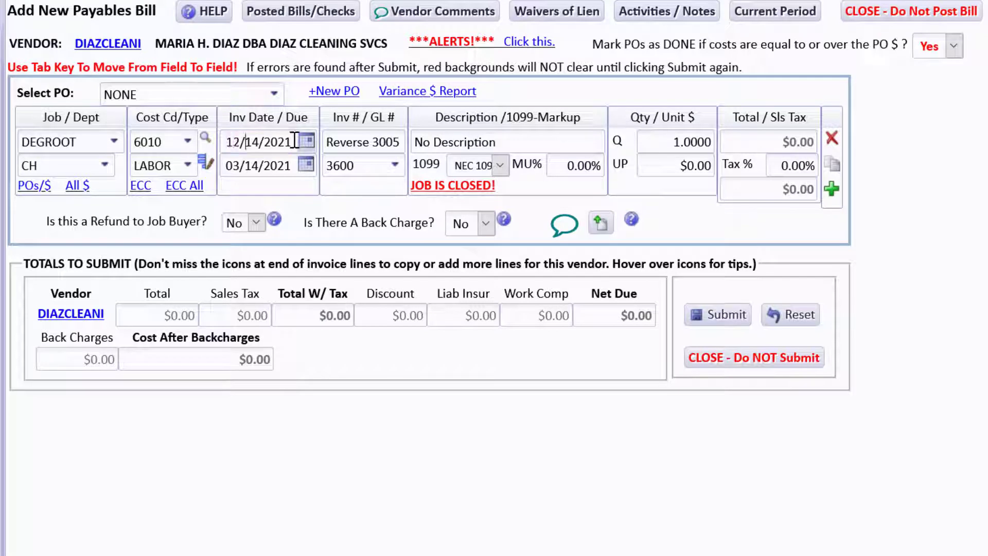
text(1/2015)
key(Tab)
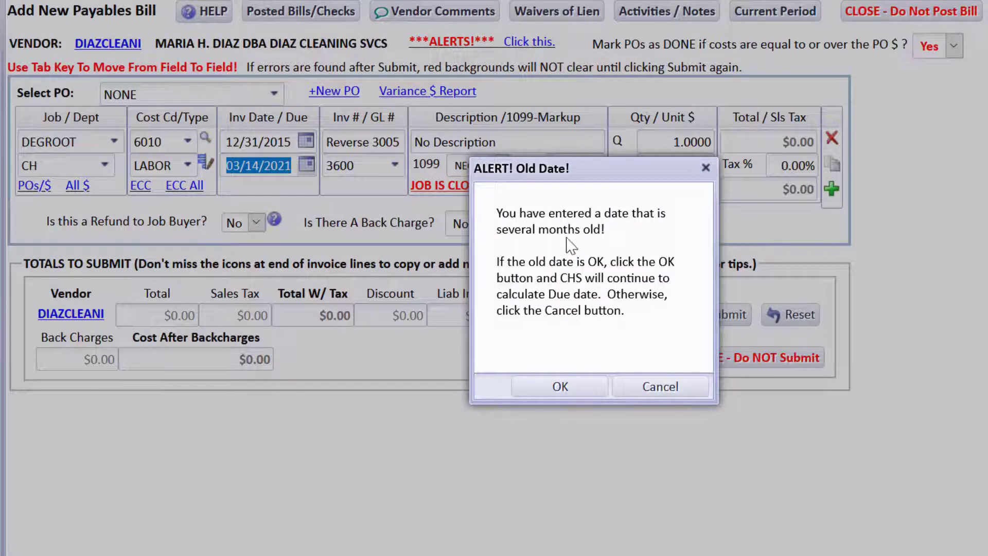
click(570, 390)
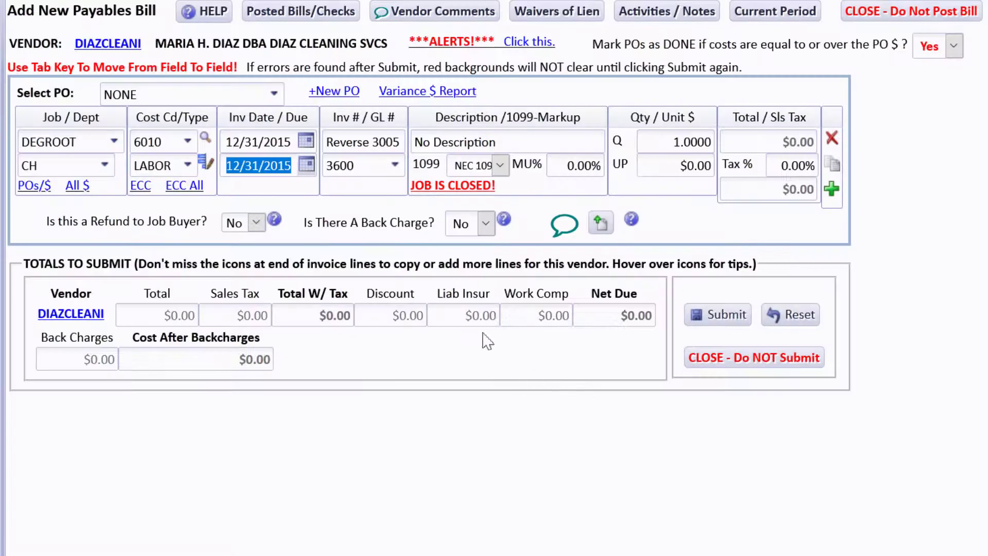
Check the current accounting period's begin and end dates and whether entries outside the period are allowed.
click(746, 10)
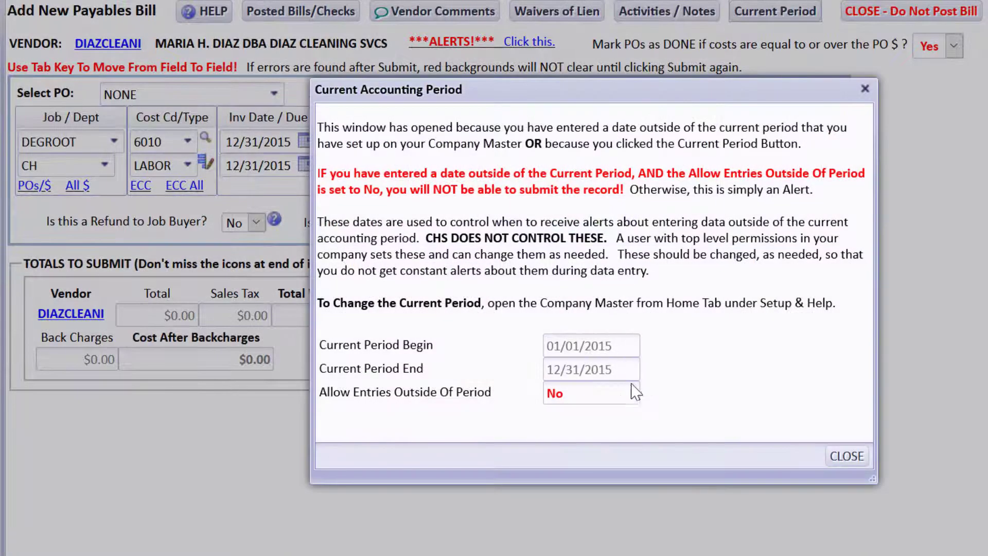
click(863, 455)
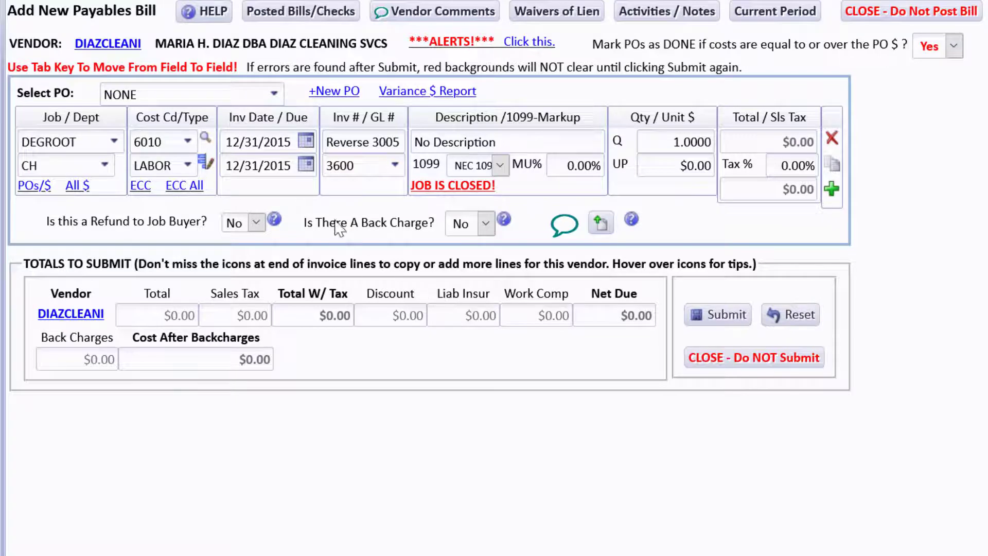
Replace the bill line's description with "Reverse Check 3005 never cleared".
drag(496, 141, 402, 139)
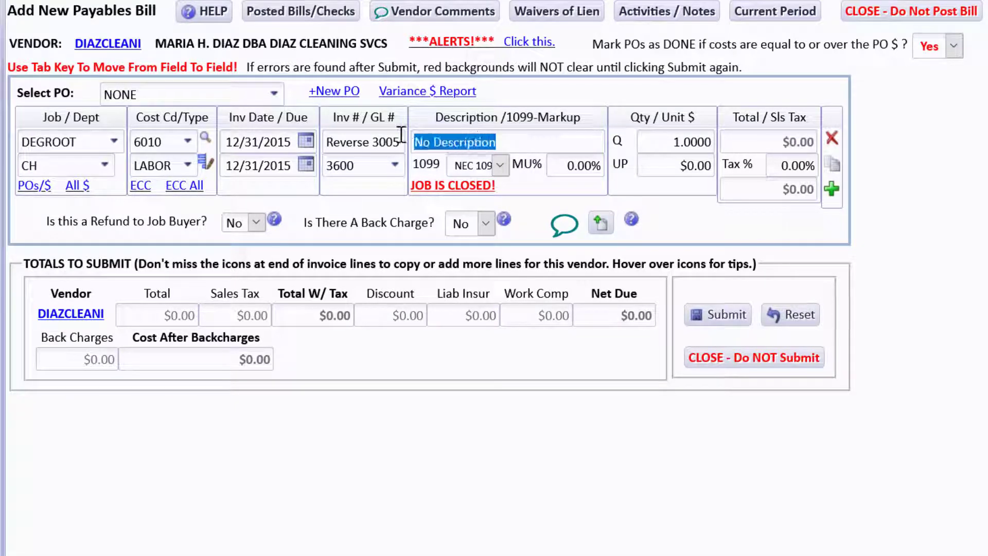
text(Re)
text(ver)
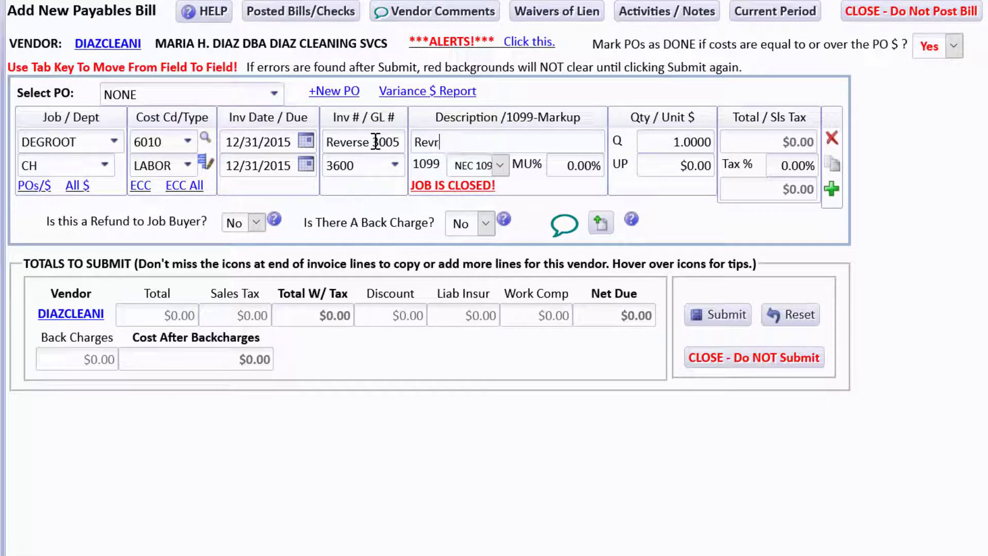
key(BackSpace)
text(erse Check 300)
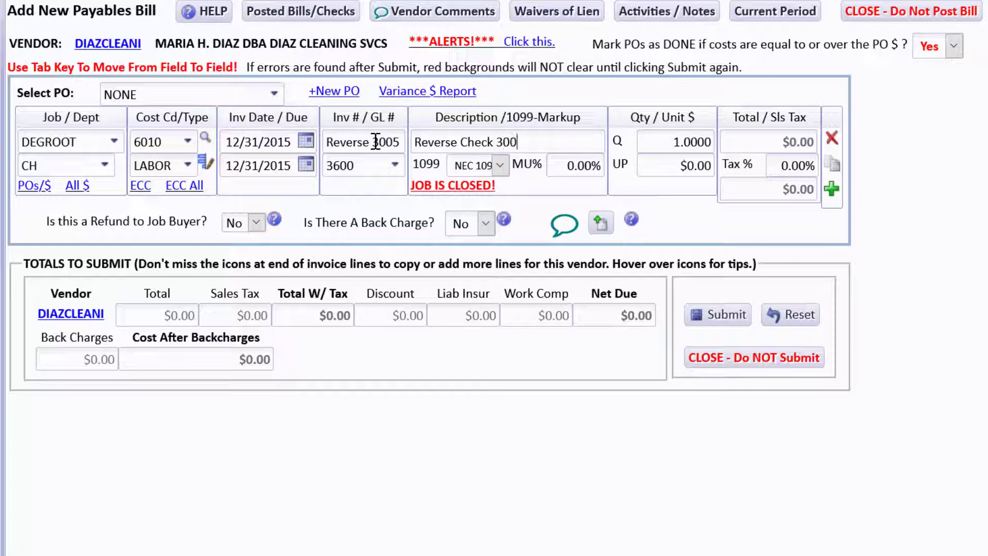
text(5 never cleared)
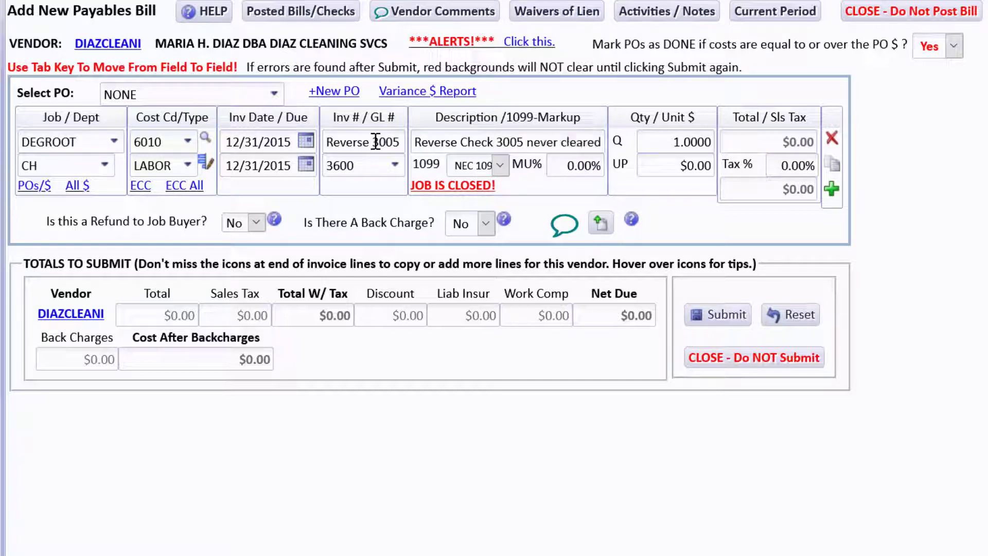
Set the bill line's unit price to -200, keeping the default 1099 type, markup and quantity.
key(Tab)
key(Tab)
key(Tab)
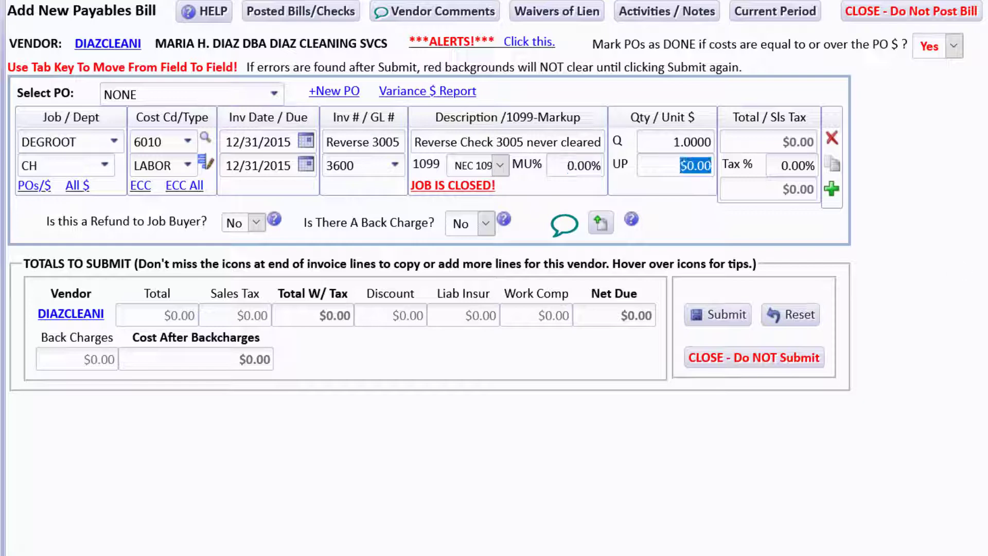
key(Tab)
text(-200)
key(Tab)
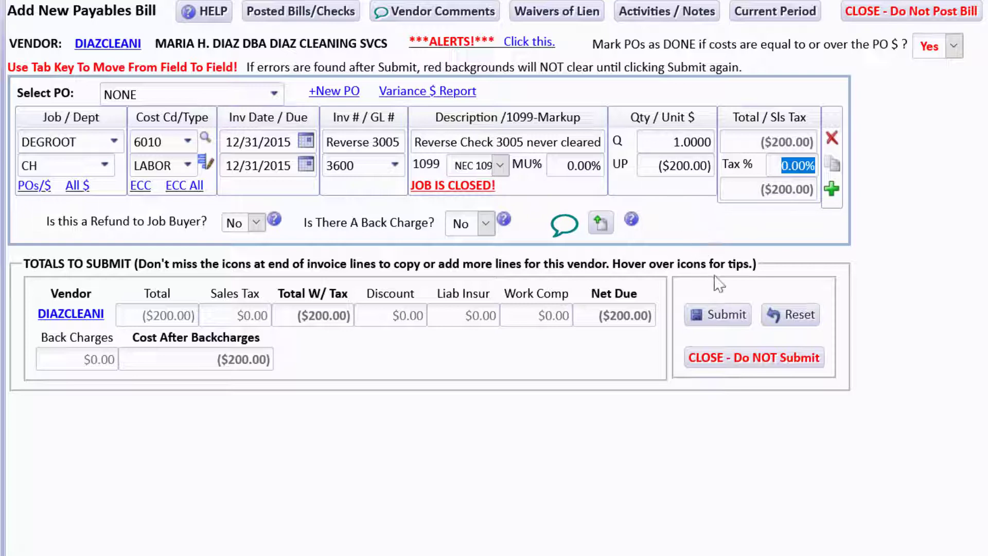
Submit the negative bill for DIAZCLEANI and accept the alerts, including the one about posting a negative amount.
click(740, 315)
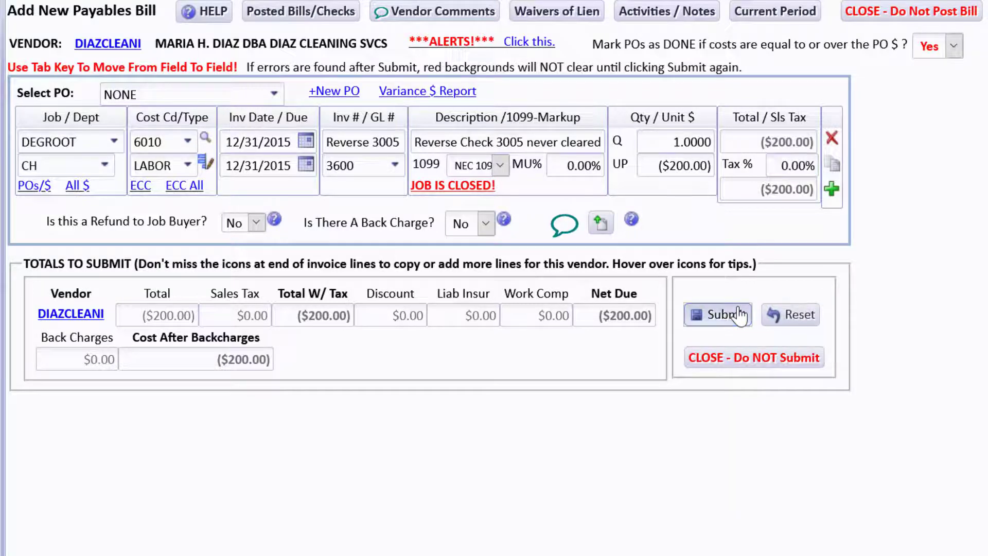
click(523, 443)
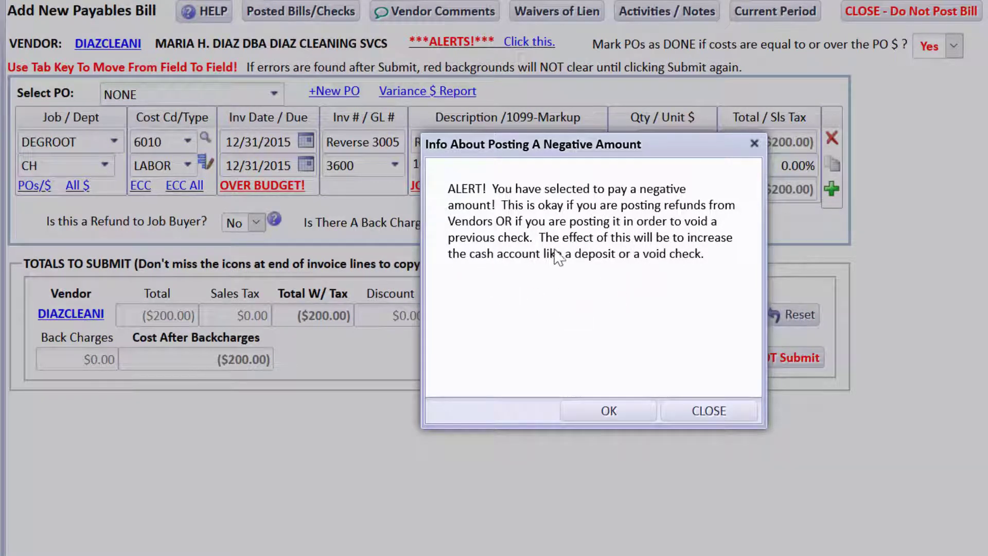
click(617, 412)
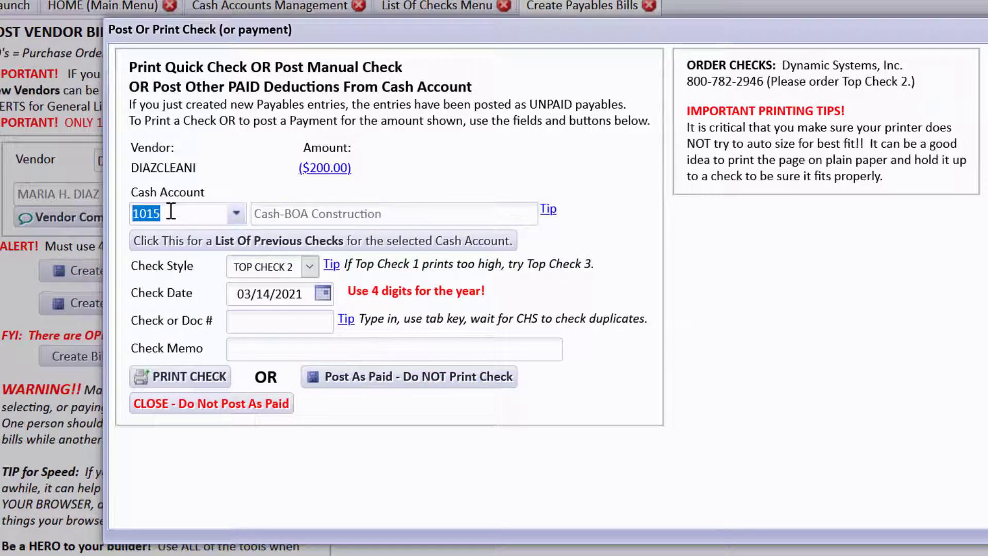
Set the payment's cash account to 1025 Cash-WTNB-Construction and its check date to 12/31/2015, accepting the old date.
click(238, 214)
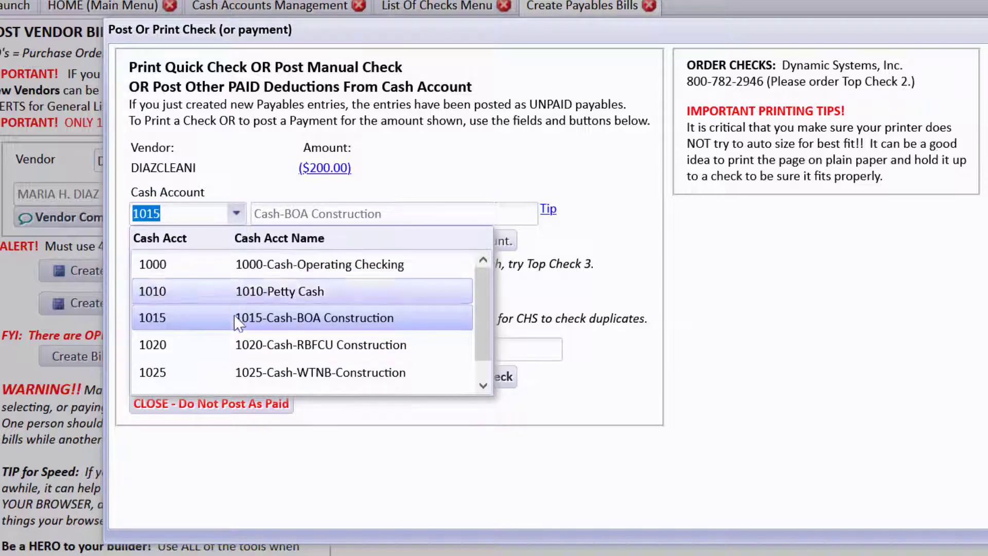
click(249, 373)
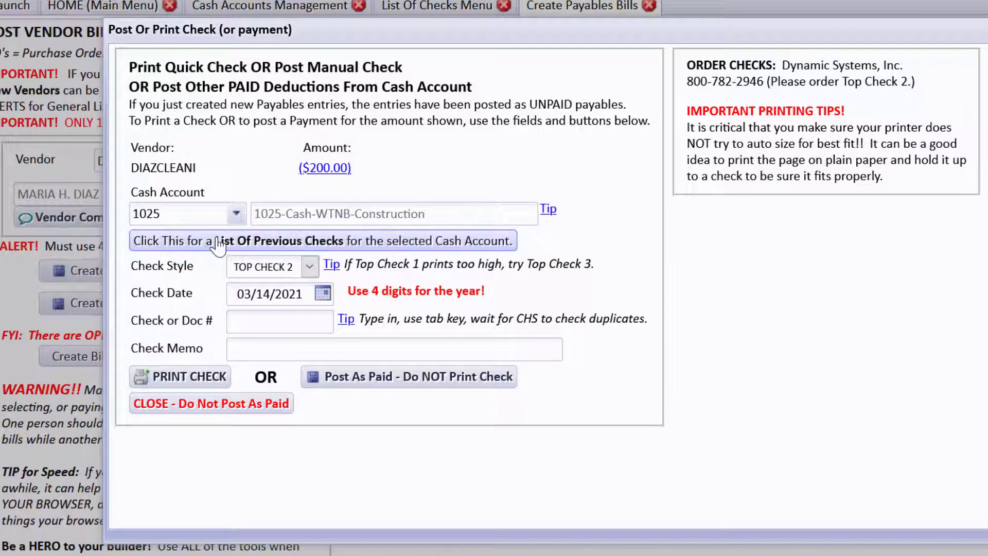
click(311, 293)
text(123120)
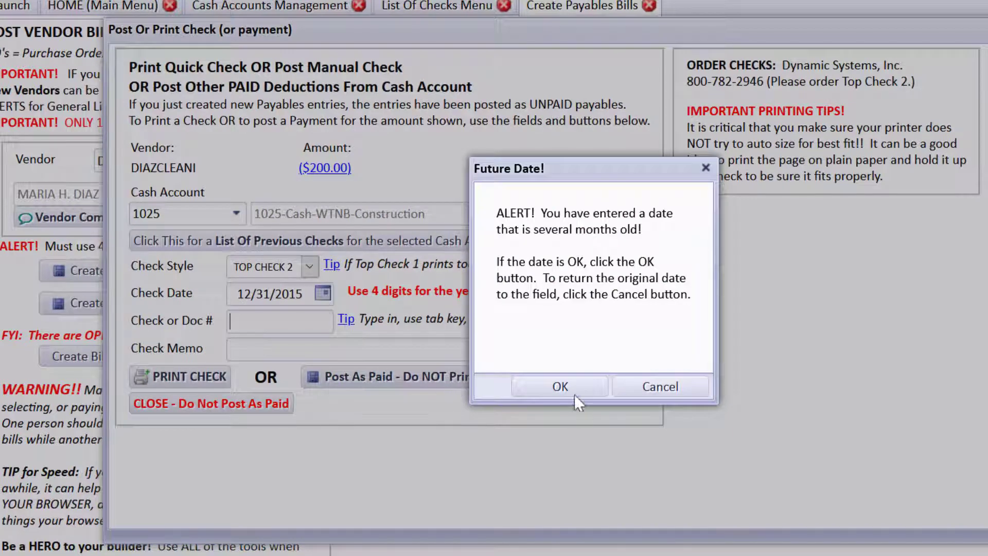
click(573, 388)
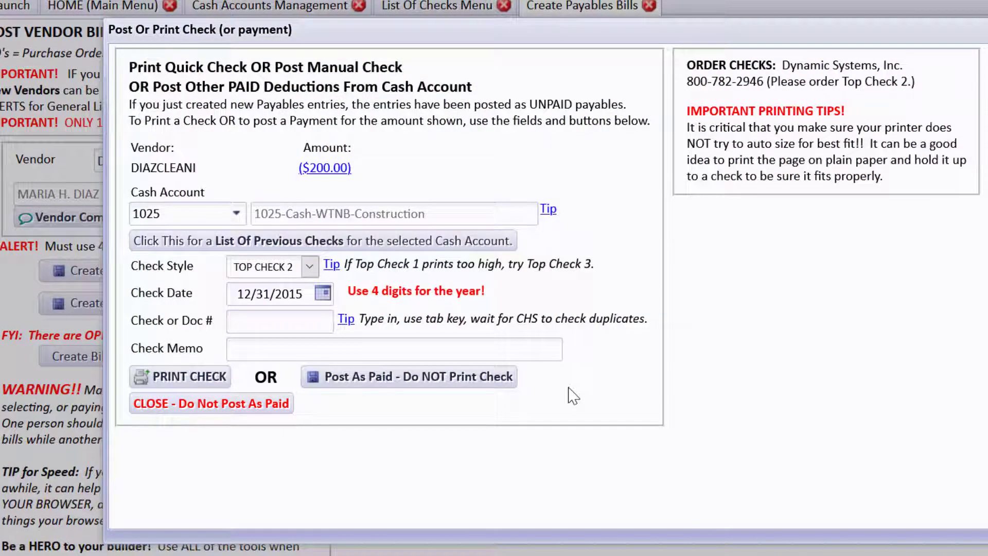
Enter 3005.2 as the check number, post the payment as paid without printing a check, and skip viewing the posted entries.
click(292, 321)
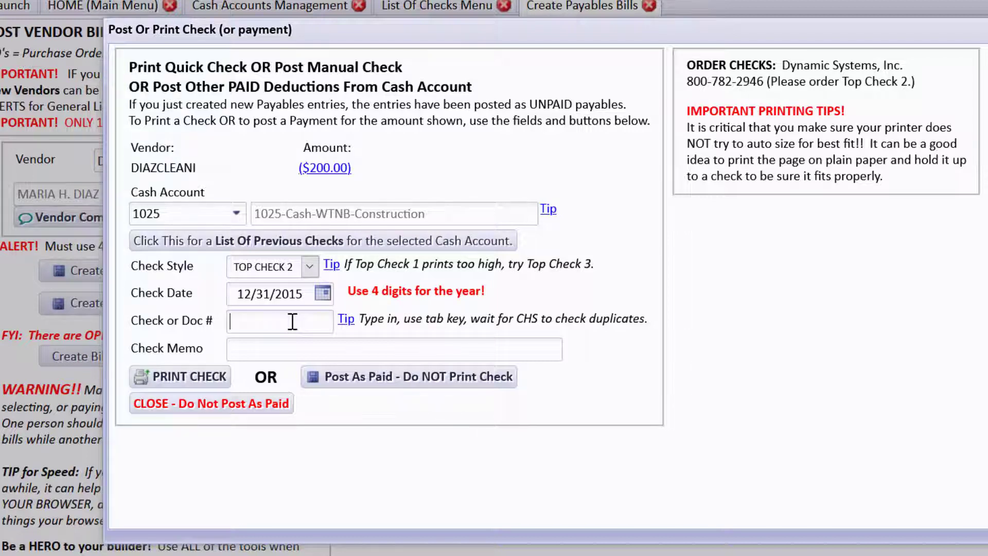
text(3005.2)
key(Tab)
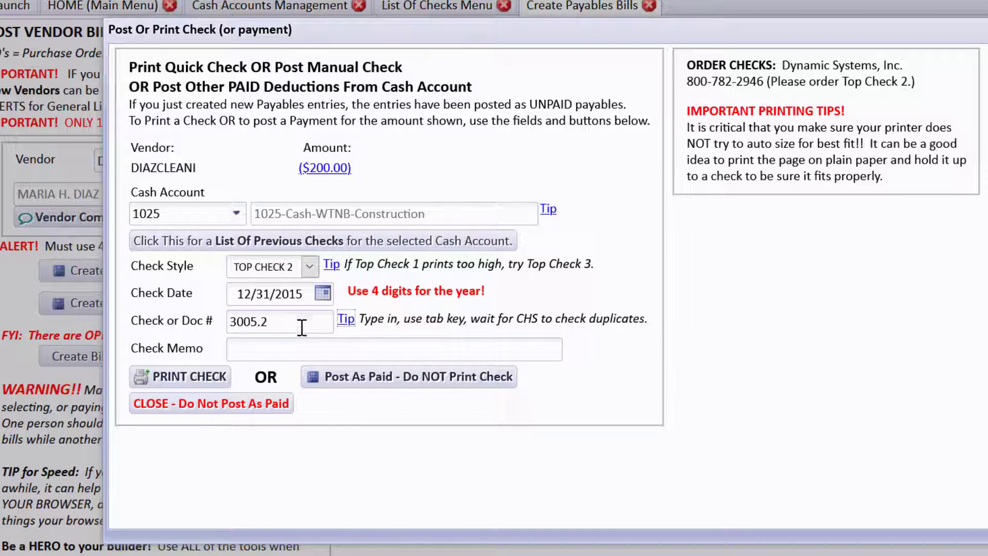
click(373, 378)
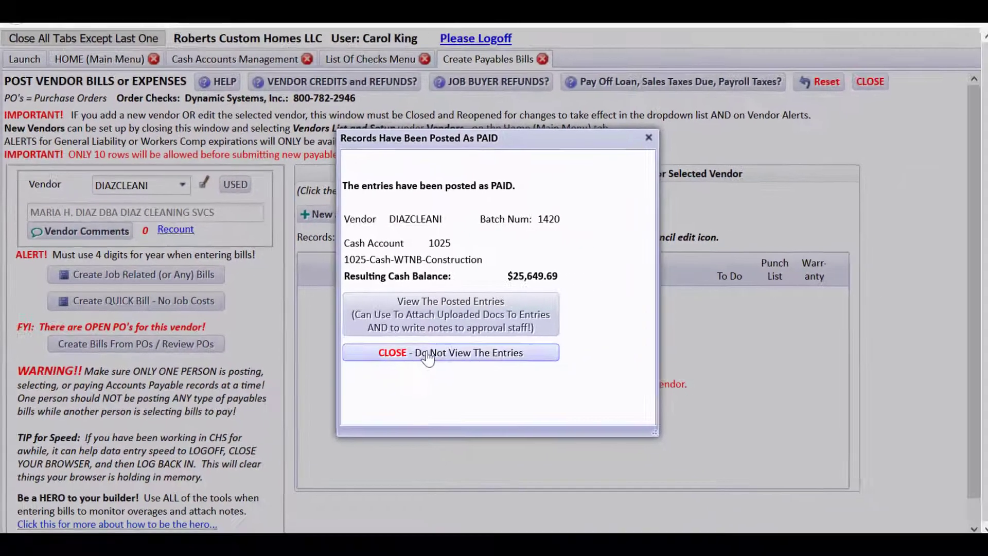
click(427, 355)
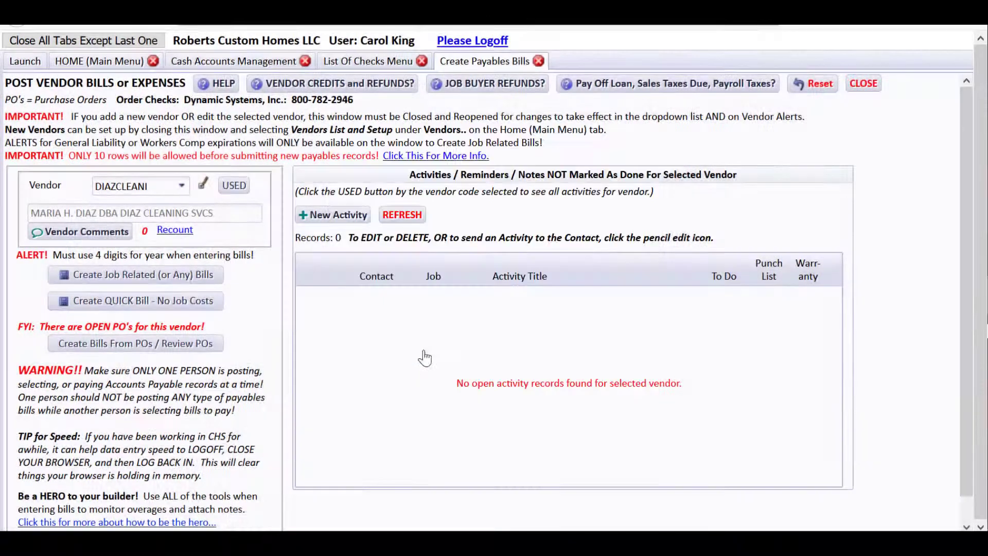
Close the payables bill entry and open the uncleared items list for cash account 1025 from Cash Accounts Management.
click(862, 86)
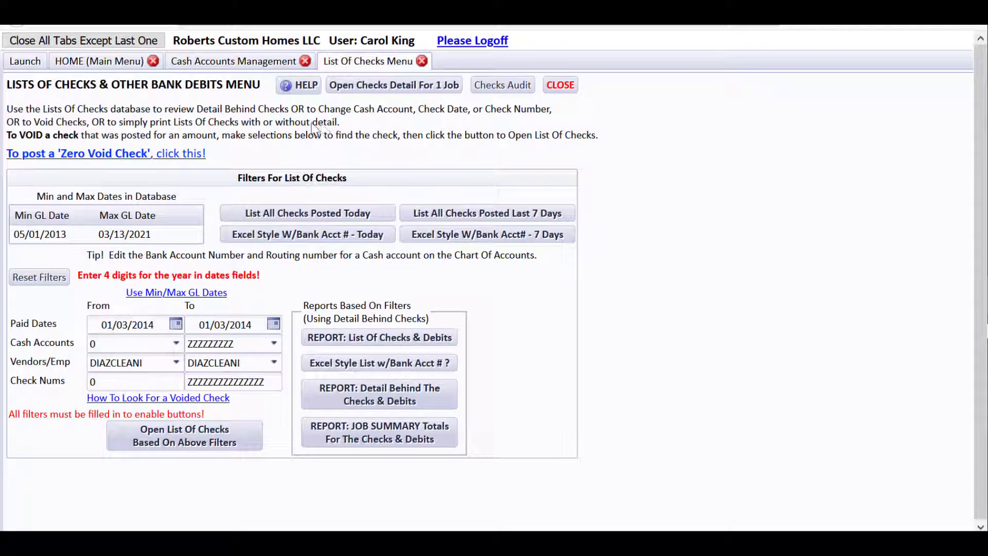
click(190, 65)
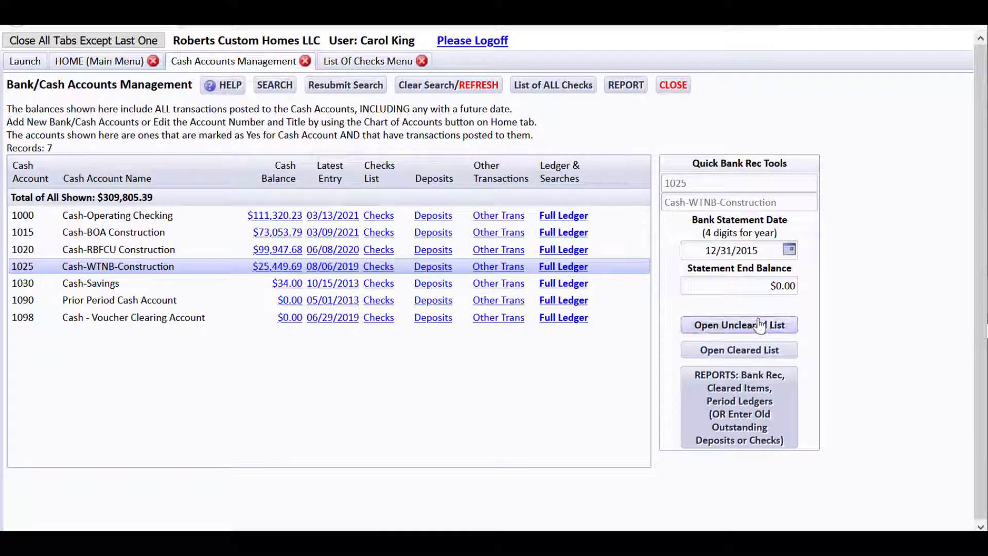
click(729, 326)
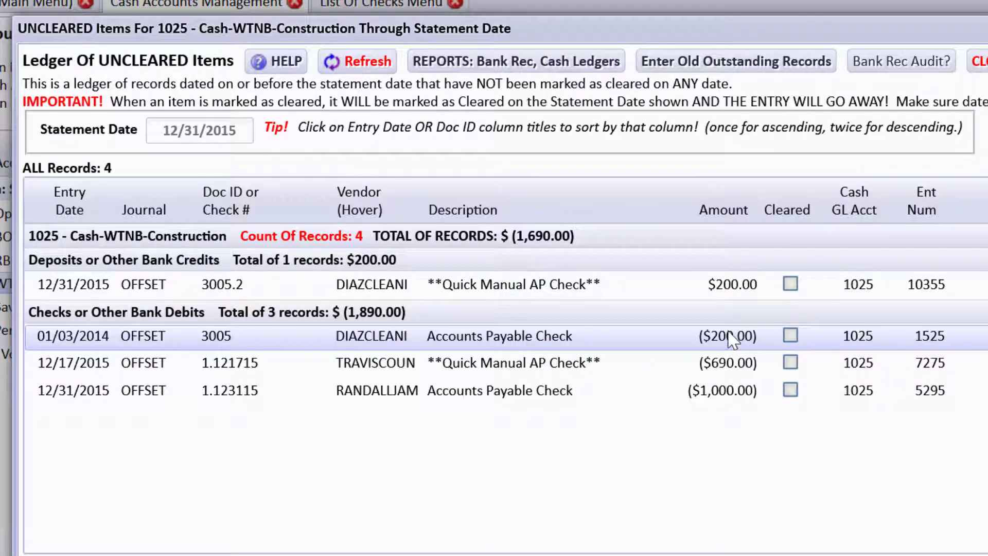
Mark the DIAZCLEANI entries 3005.2 and 3005 as cleared on the 12/31/2015 statement and close the uncleared items ledger.
click(790, 284)
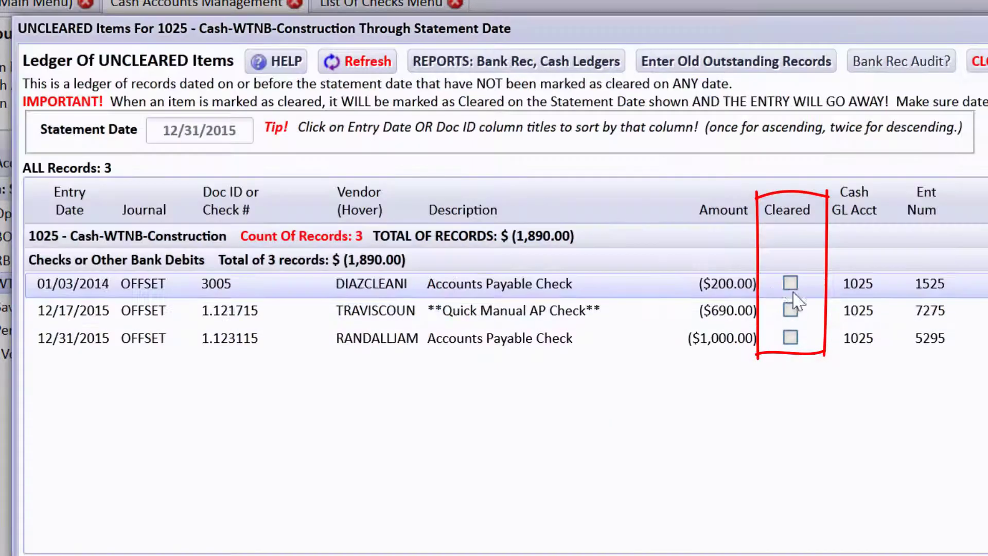
click(791, 283)
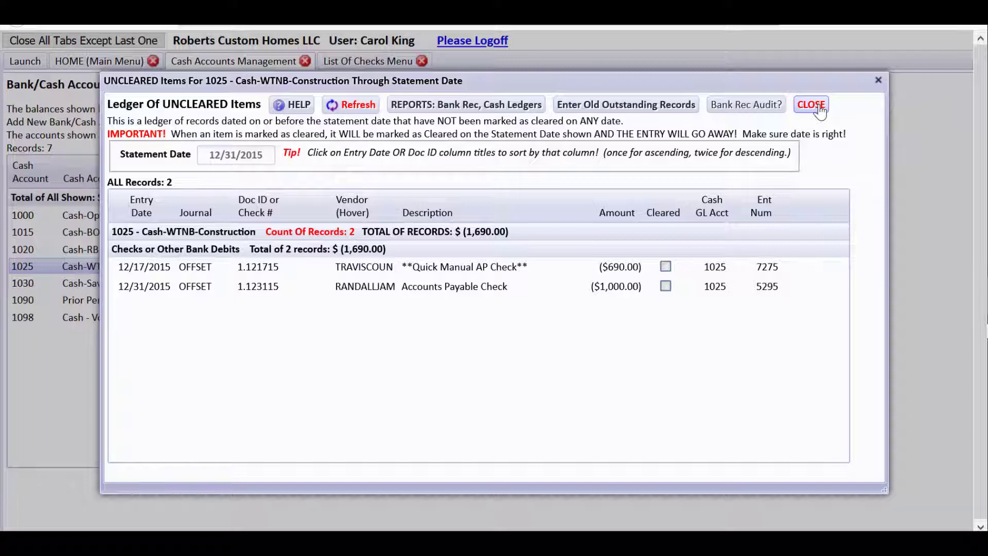
click(818, 106)
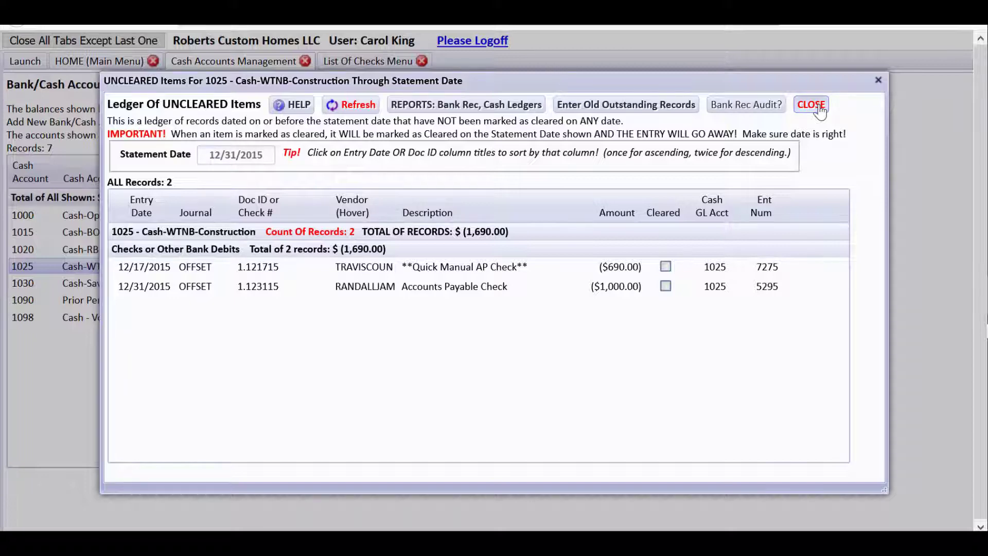